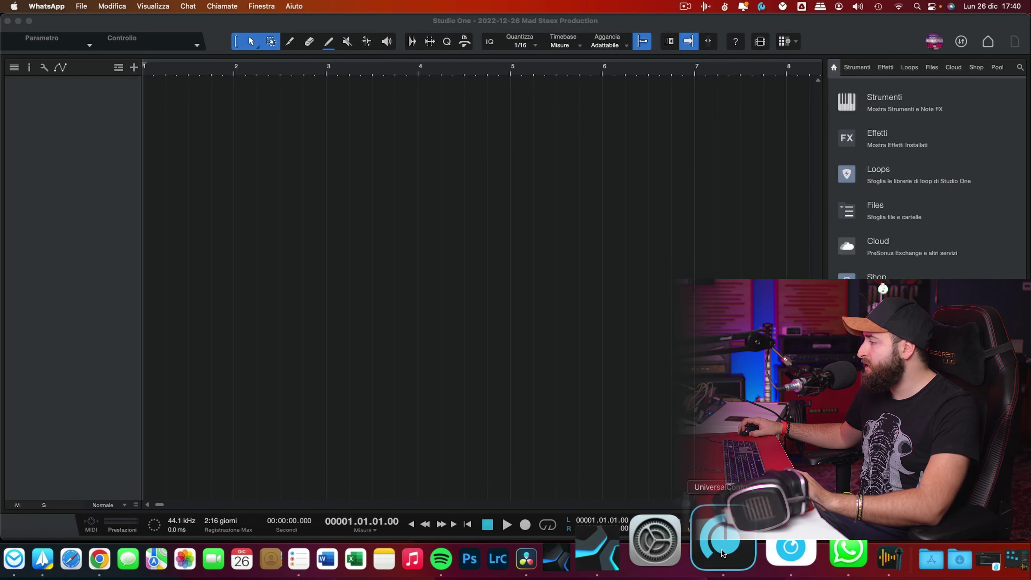
# Step: Launch Universal Control and open the Studio 192 device's mixer
pyautogui.click(722, 559)
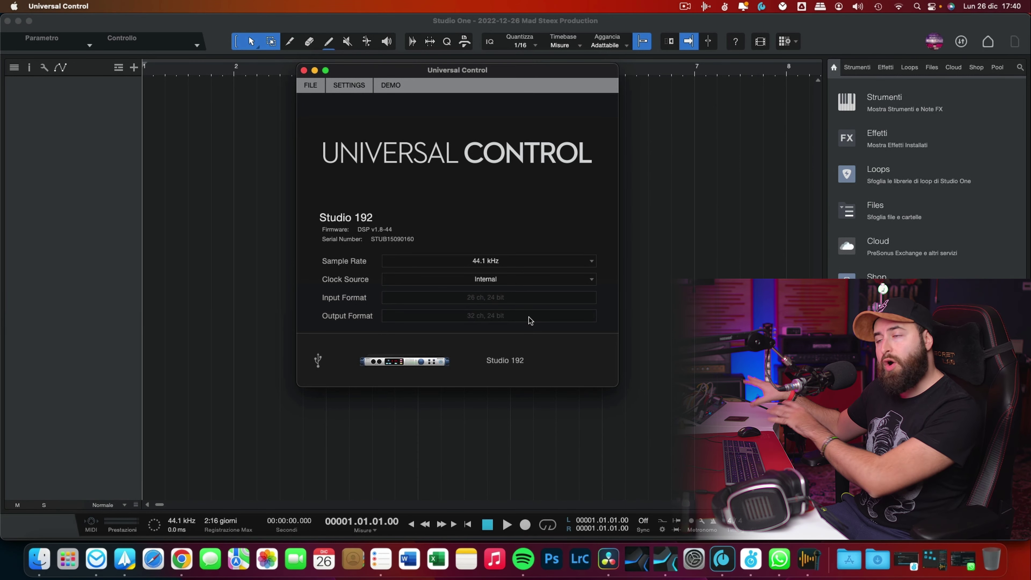
pyautogui.click(419, 361)
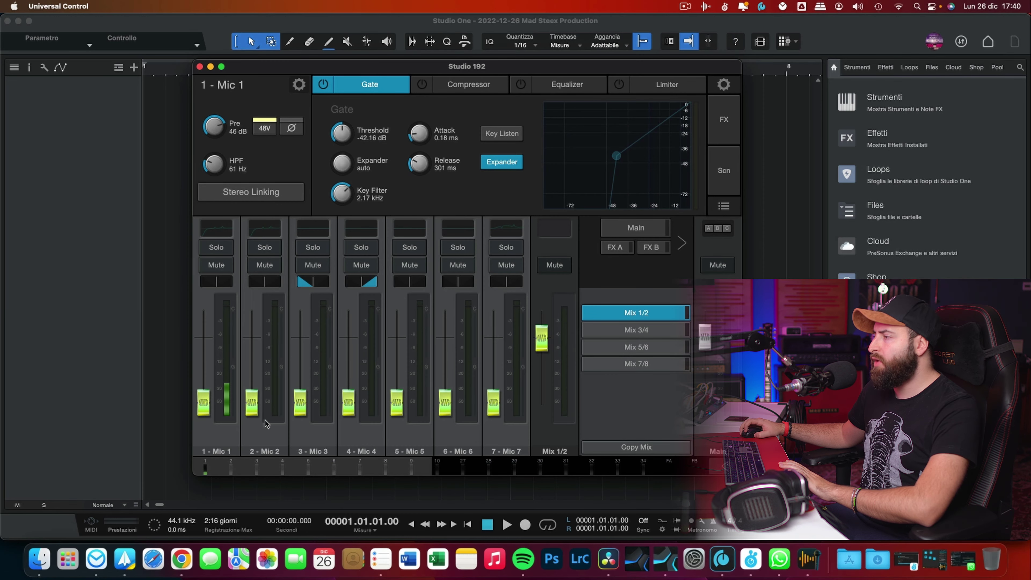
pyautogui.moveTo(397, 472); pyautogui.dragTo(589, 471)
# Step: Step through Mix 3/4, 5/6 and 7/8, return to Mix 1/2, then open the system settings
pyautogui.click(641, 330)
pyautogui.click(646, 348)
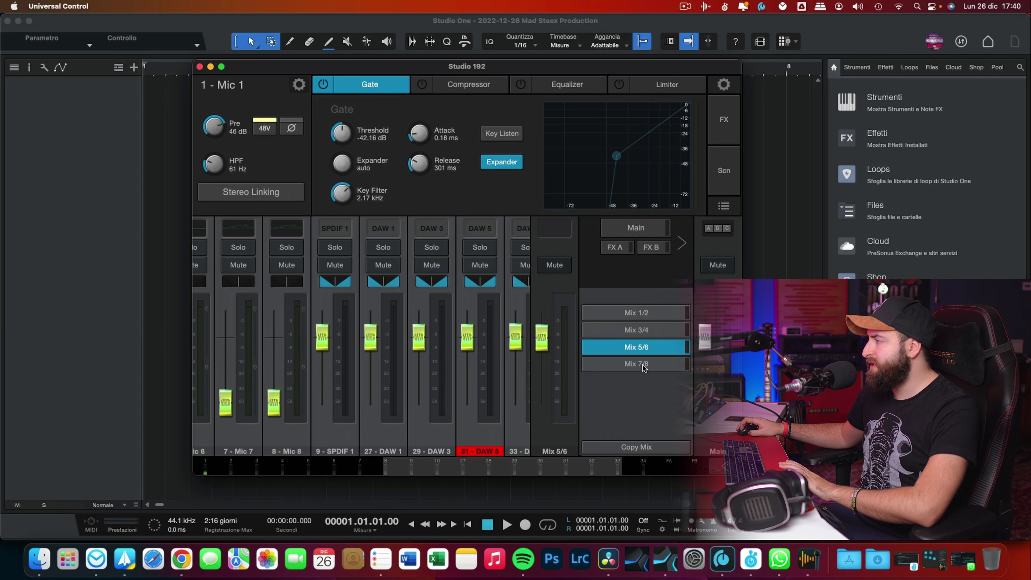
pyautogui.click(645, 365)
pyautogui.click(645, 347)
pyautogui.click(646, 330)
pyautogui.click(646, 313)
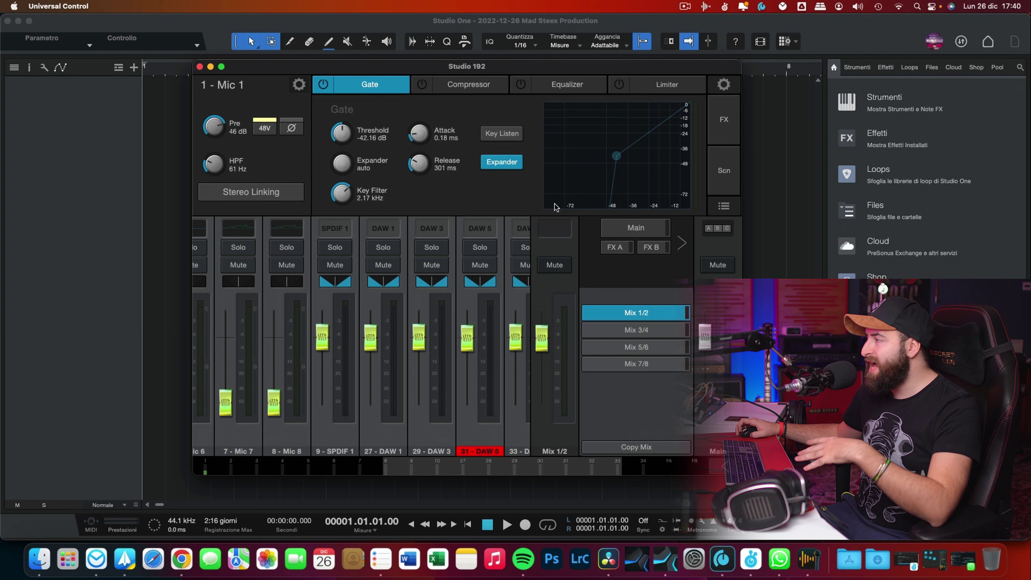
pyautogui.click(725, 89)
# Step: Close the Studio 192 device window and check the sample rate list, keeping 44.1 kHz
pyautogui.click(199, 66)
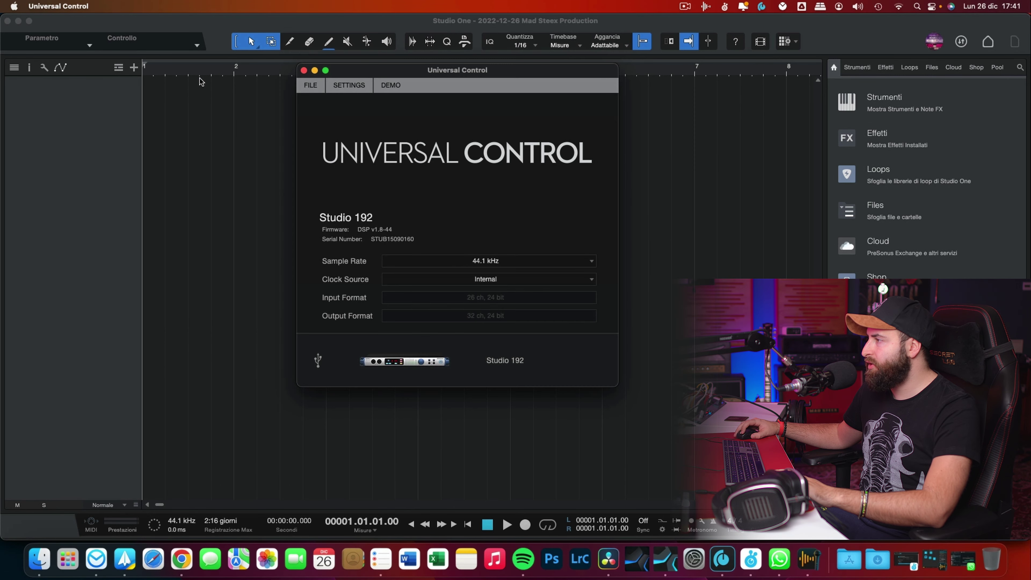
pyautogui.moveTo(467, 79); pyautogui.dragTo(477, 110)
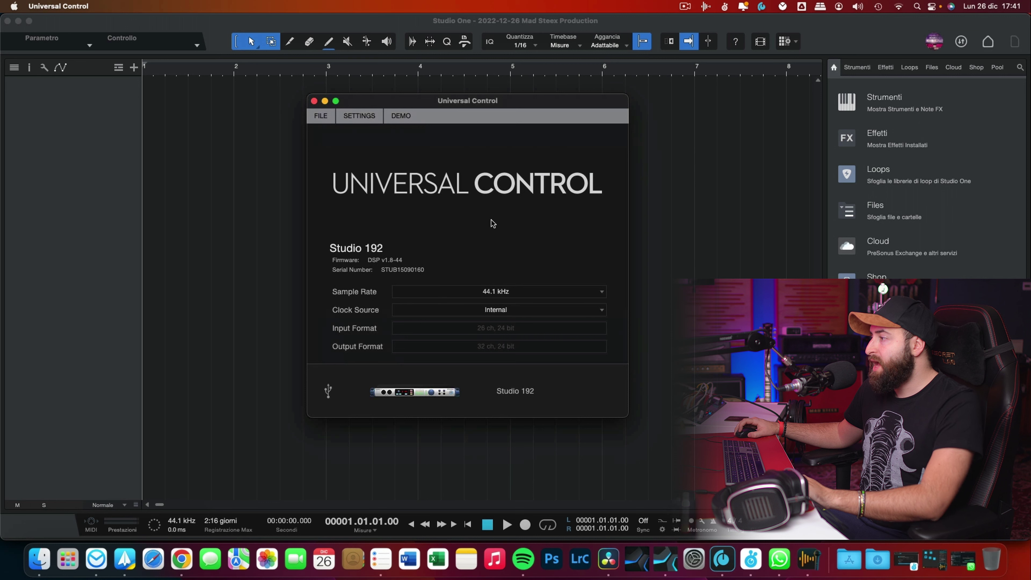
pyautogui.click(528, 292)
pyautogui.click(528, 293)
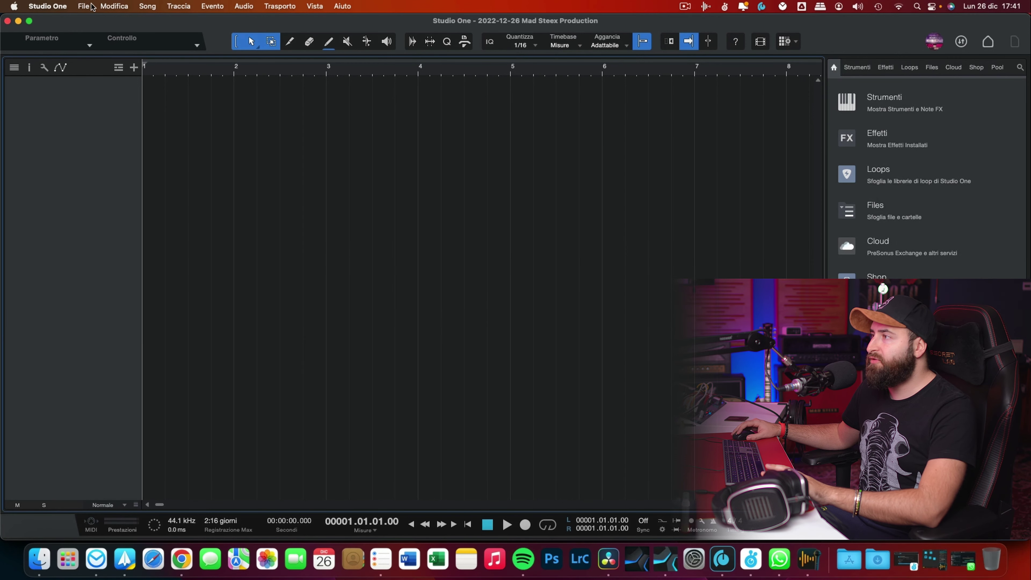
pyautogui.click(48, 7)
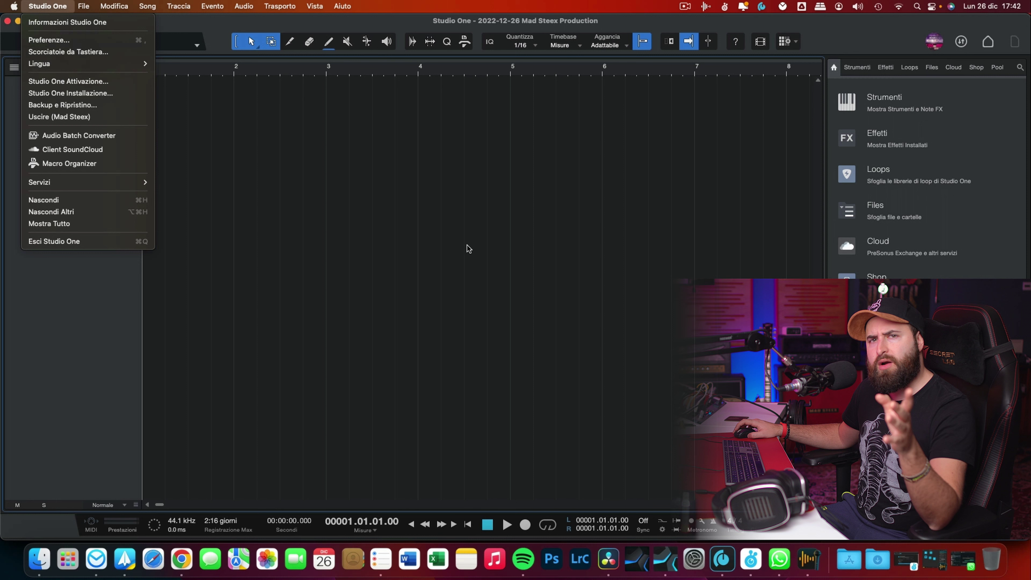
pyautogui.click(346, 23)
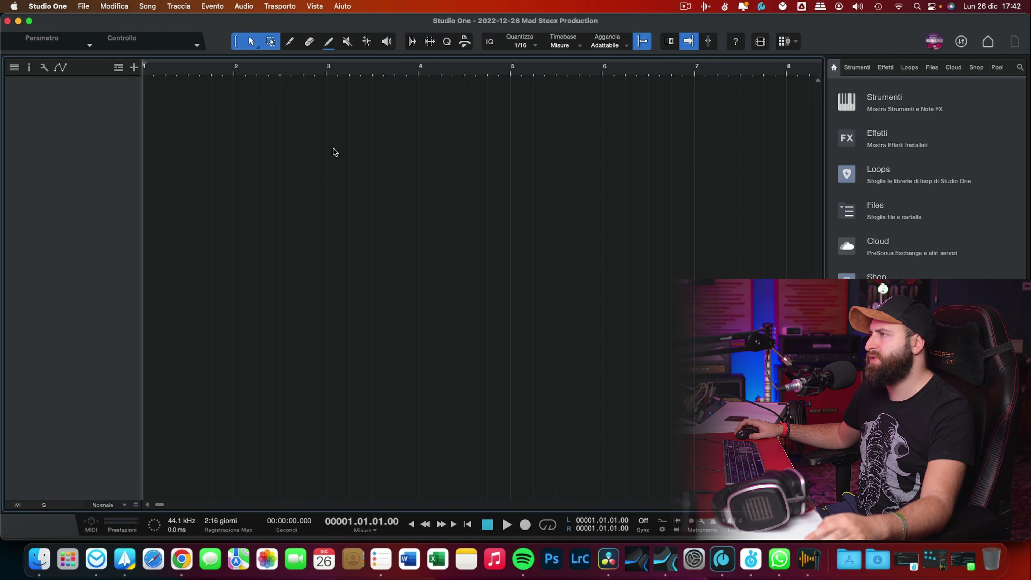
pyautogui.click(48, 6)
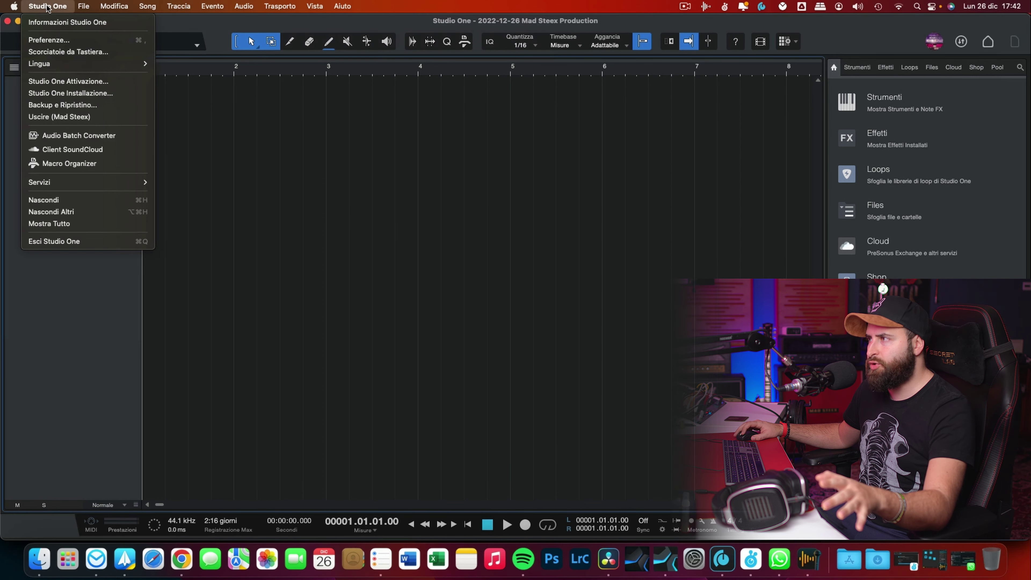
pyautogui.click(47, 41)
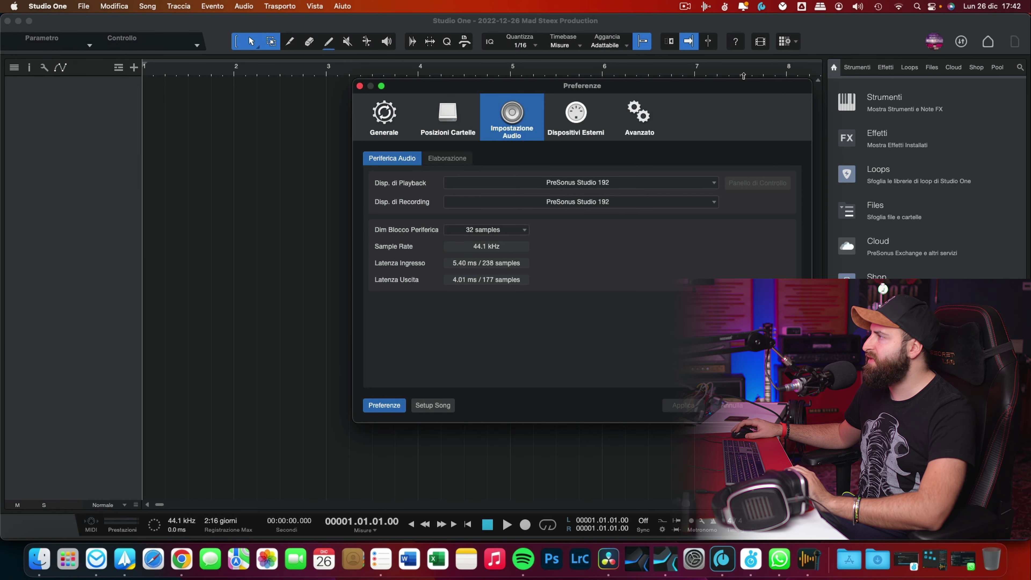
pyautogui.moveTo(639, 90); pyautogui.dragTo(572, 85)
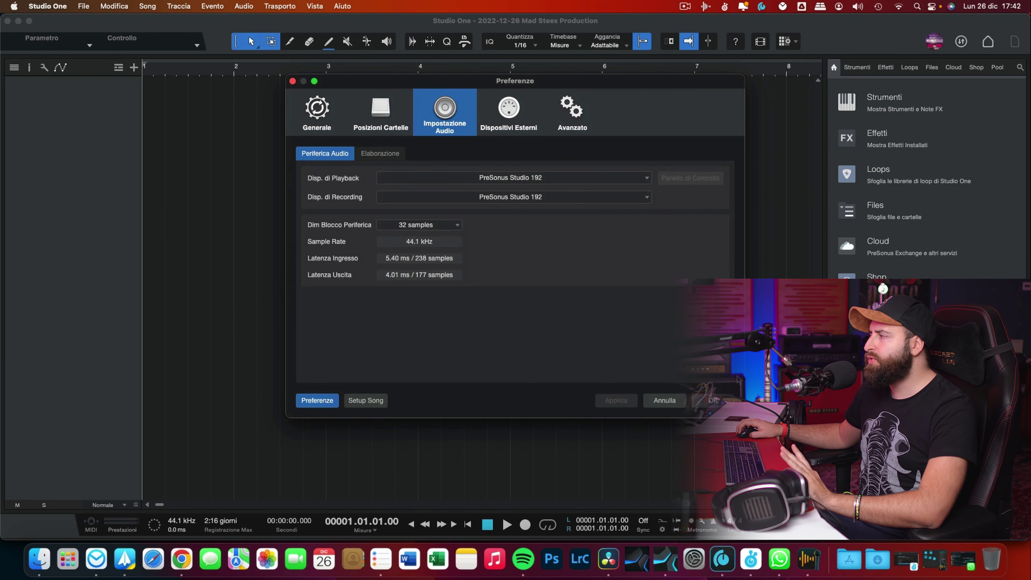
pyautogui.click(715, 402)
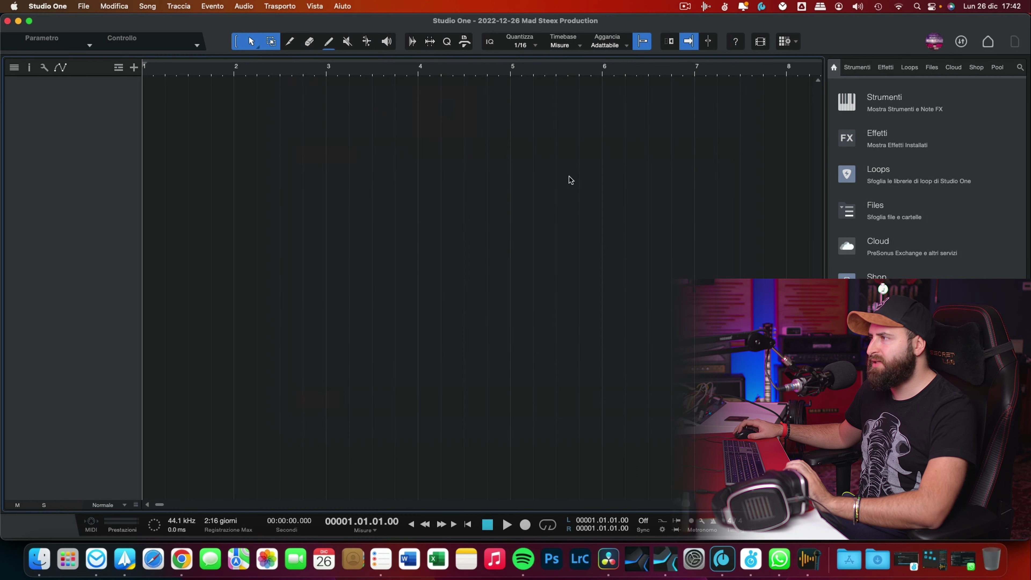
# Step: Add the mono audio track named guitar and show the mixer console with F3
pyautogui.doubleClick(83, 153)
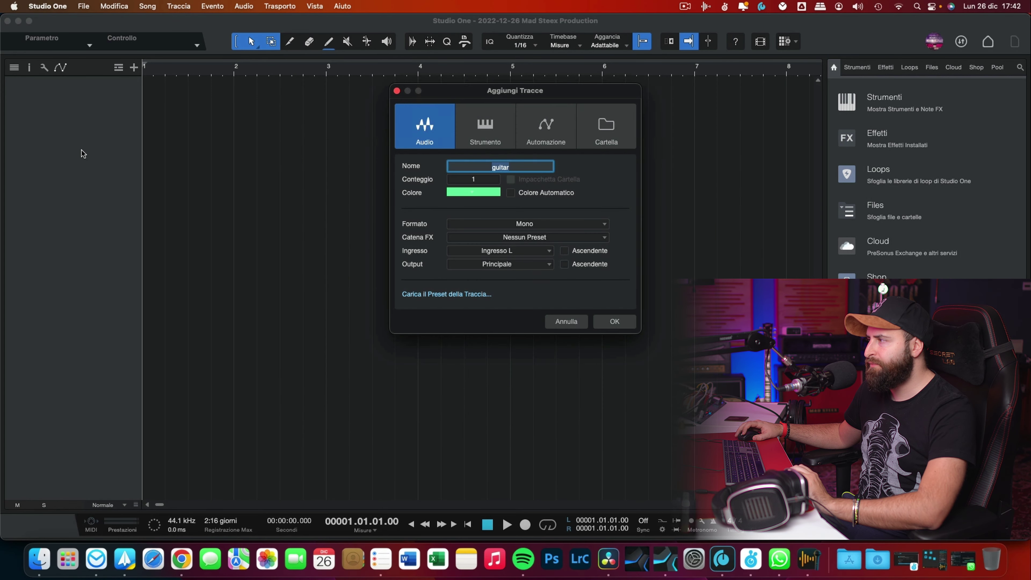
pyautogui.press('Return')
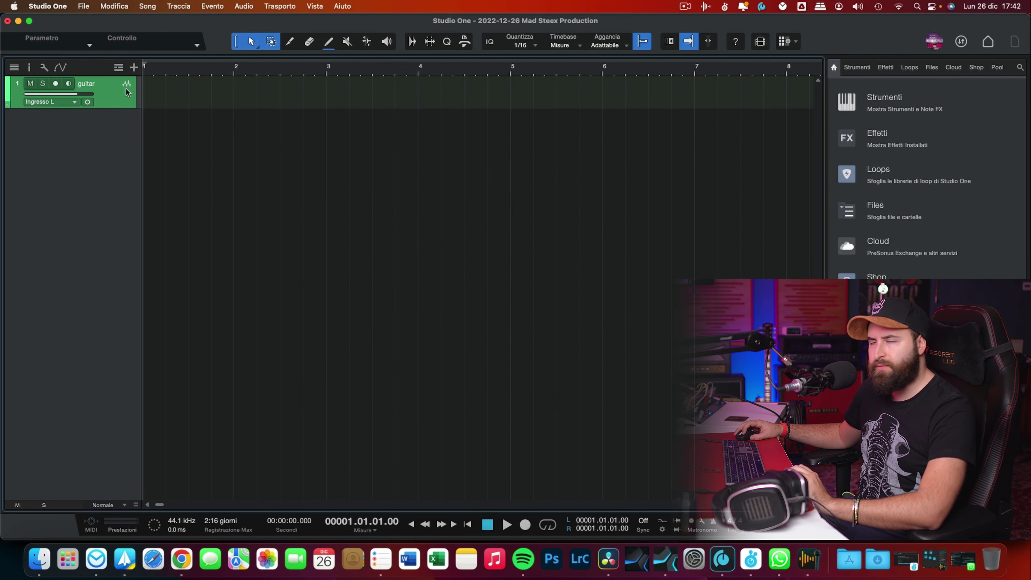
pyautogui.press('F3')
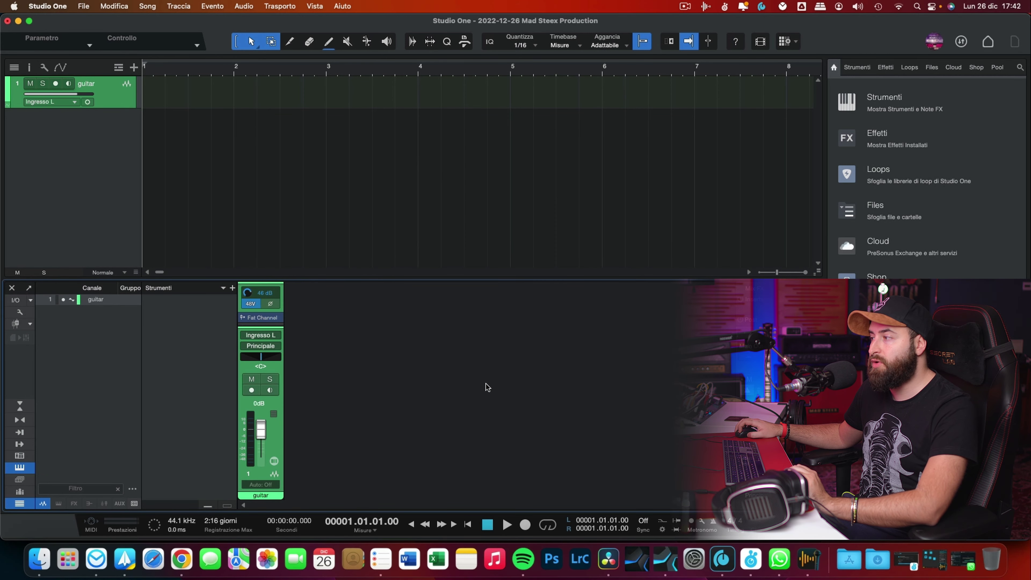
# Step: Open the song's audio input/output setup from the mixer and switch to the audio device preferences
pyautogui.rightClick(361, 335)
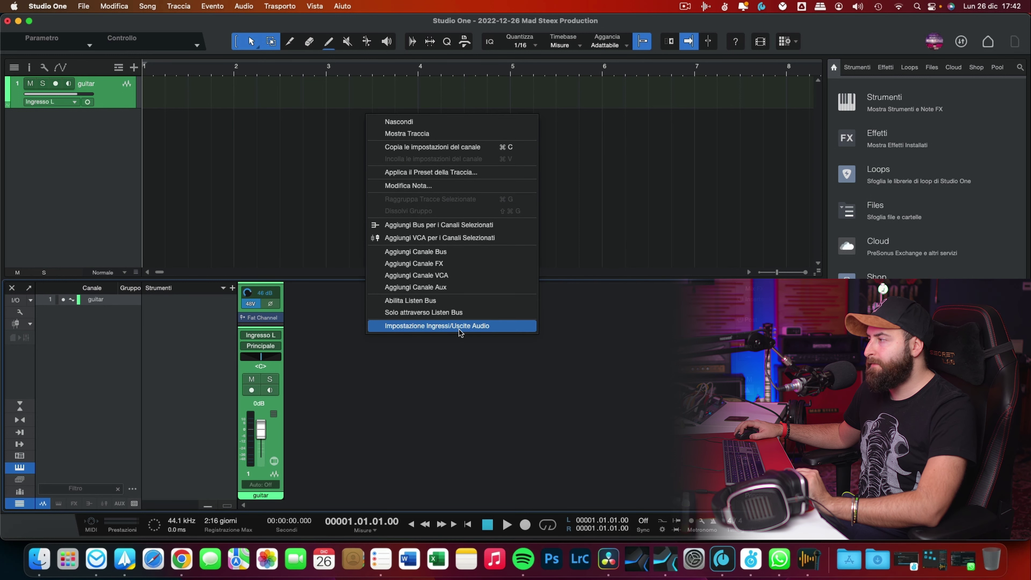
pyautogui.click(452, 331)
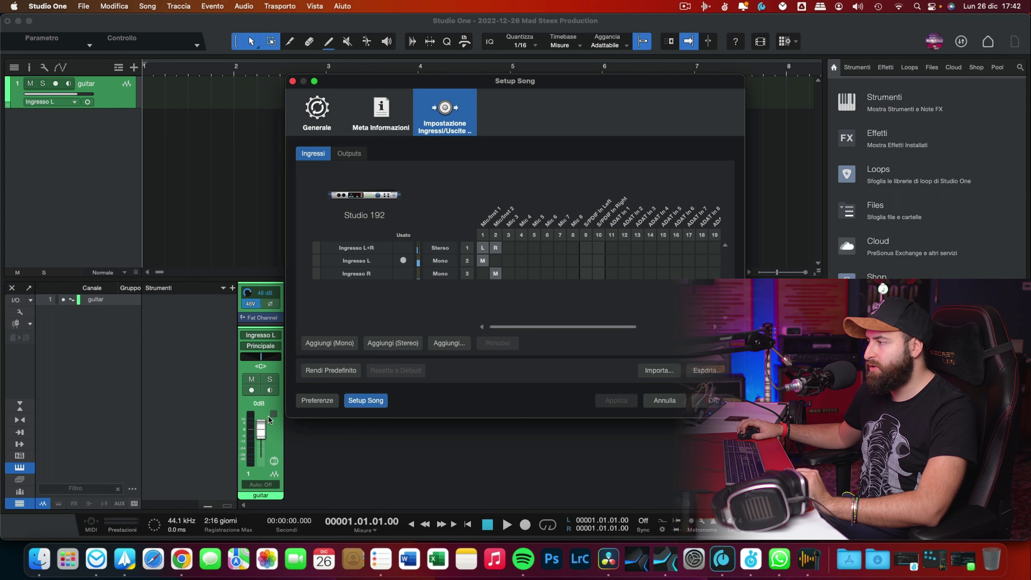
pyautogui.click(316, 401)
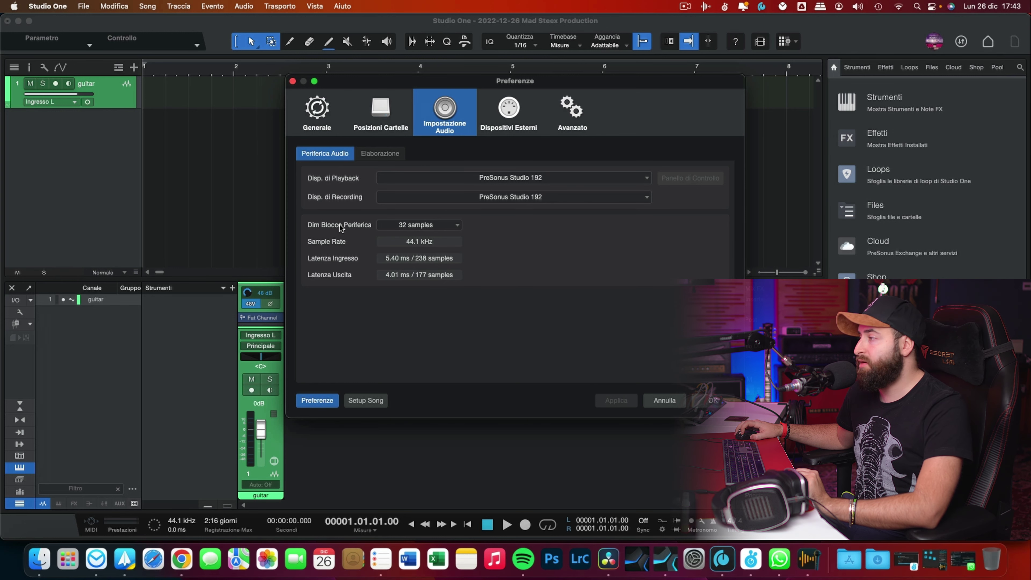
# Step: Try 16 and 128 sample block sizes, then settle on 64 samples for 7.57 ms input latency
pyautogui.click(449, 229)
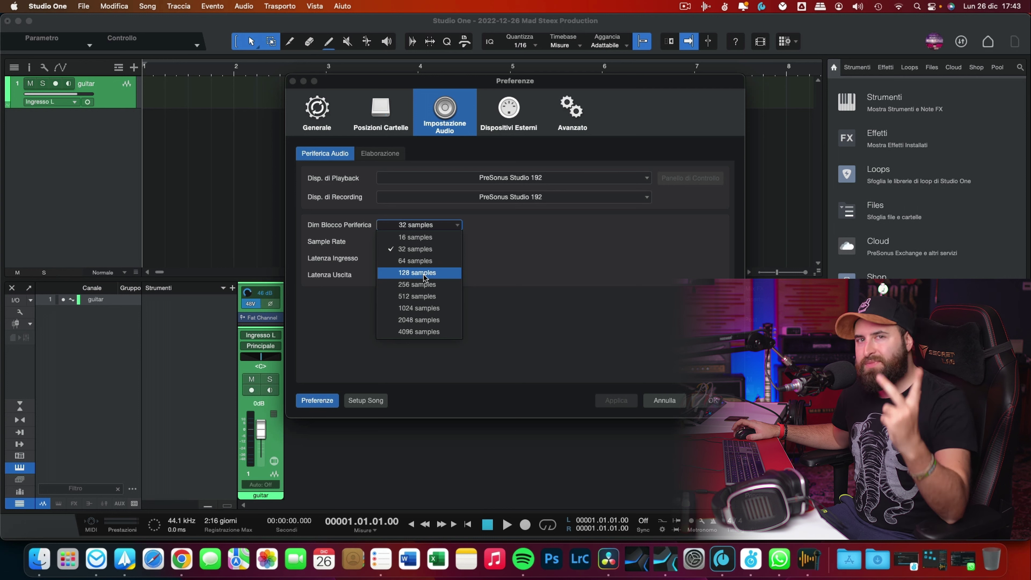
pyautogui.click(424, 238)
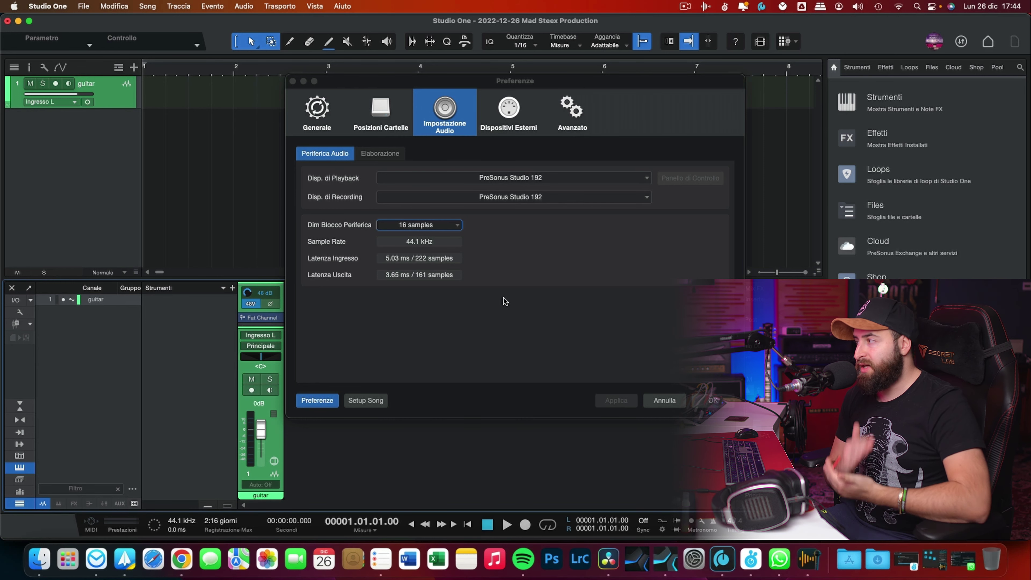
pyautogui.click(453, 226)
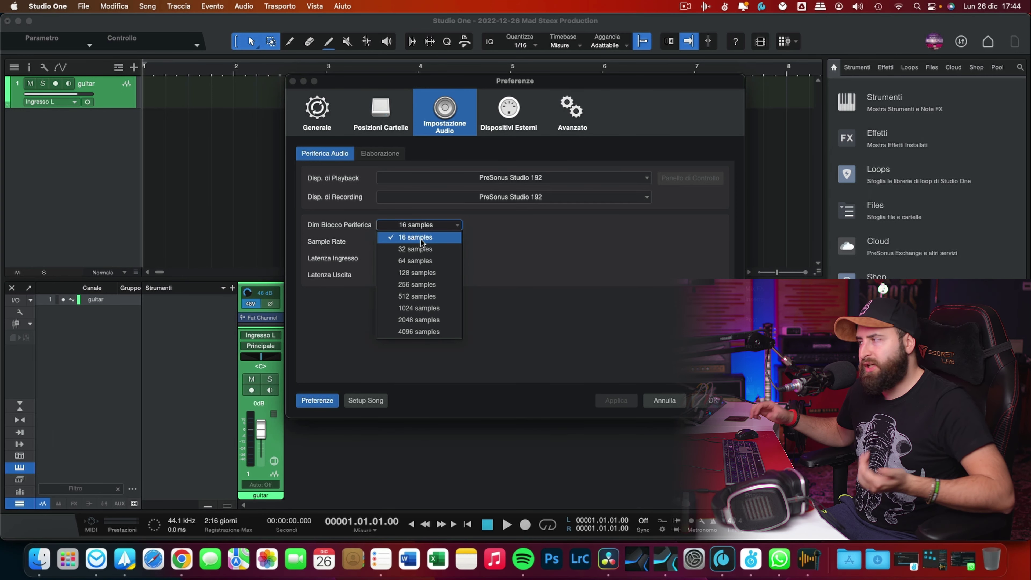
pyautogui.click(411, 275)
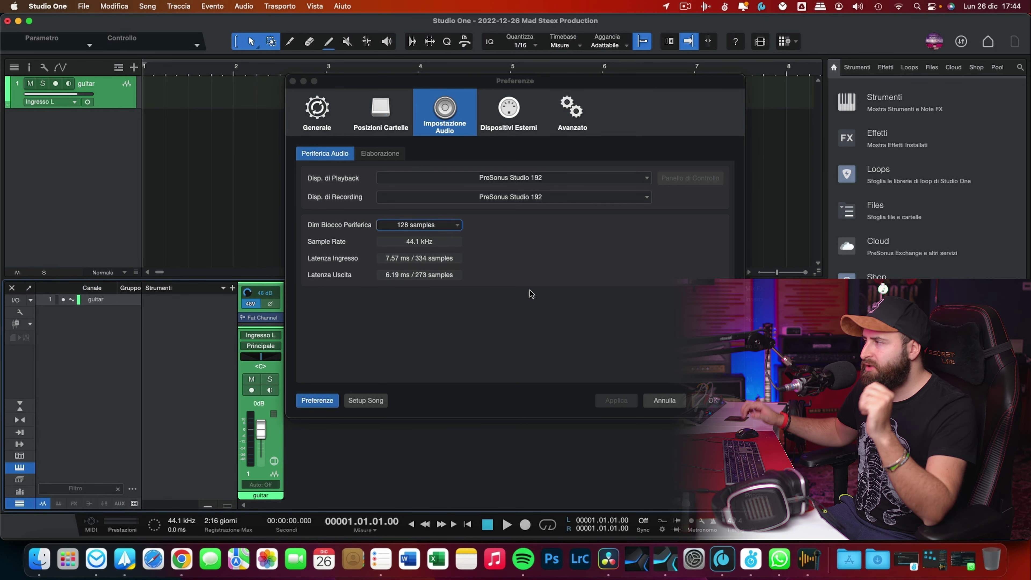
pyautogui.click(450, 228)
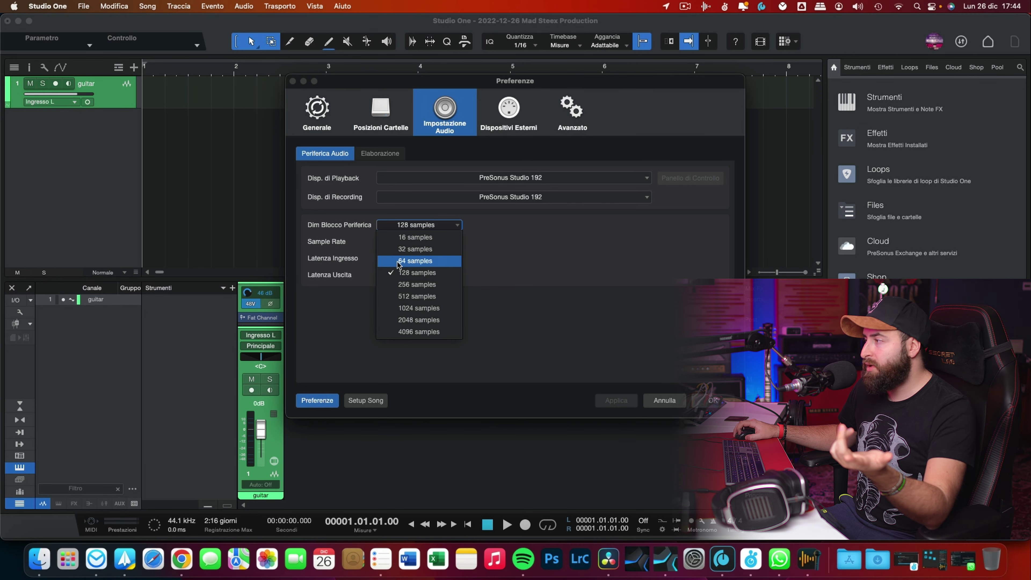
pyautogui.click(406, 262)
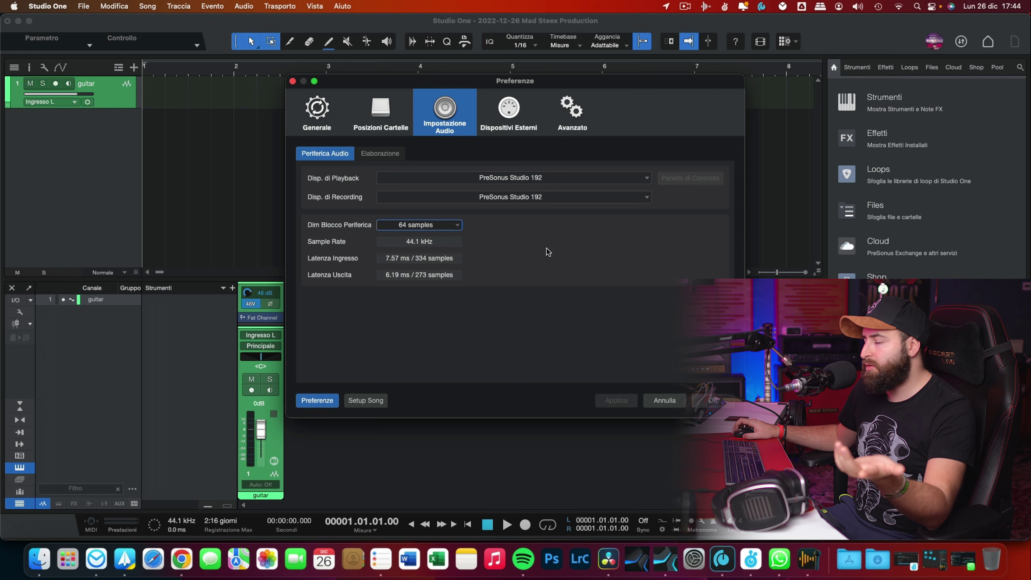
pyautogui.click(442, 229)
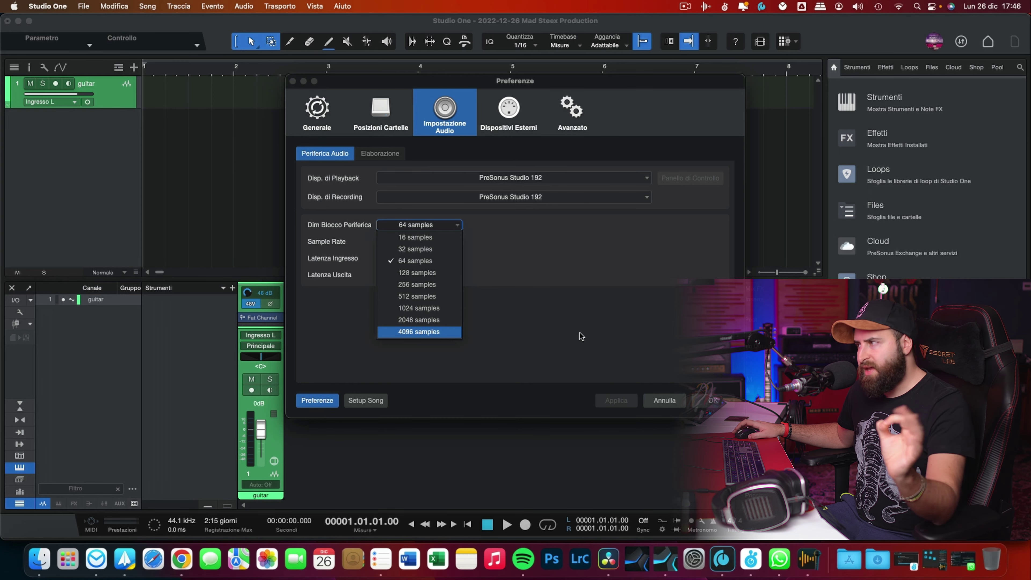
# Step: Close the preferences keeping 64 samples and rename the guitar track to vocal
pyautogui.click(595, 335)
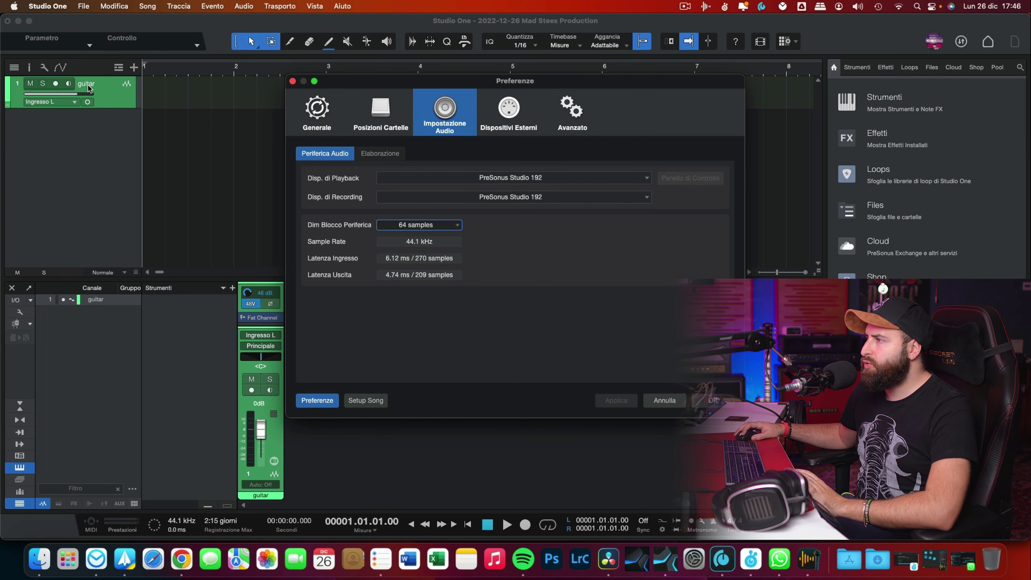
pyautogui.click(665, 400)
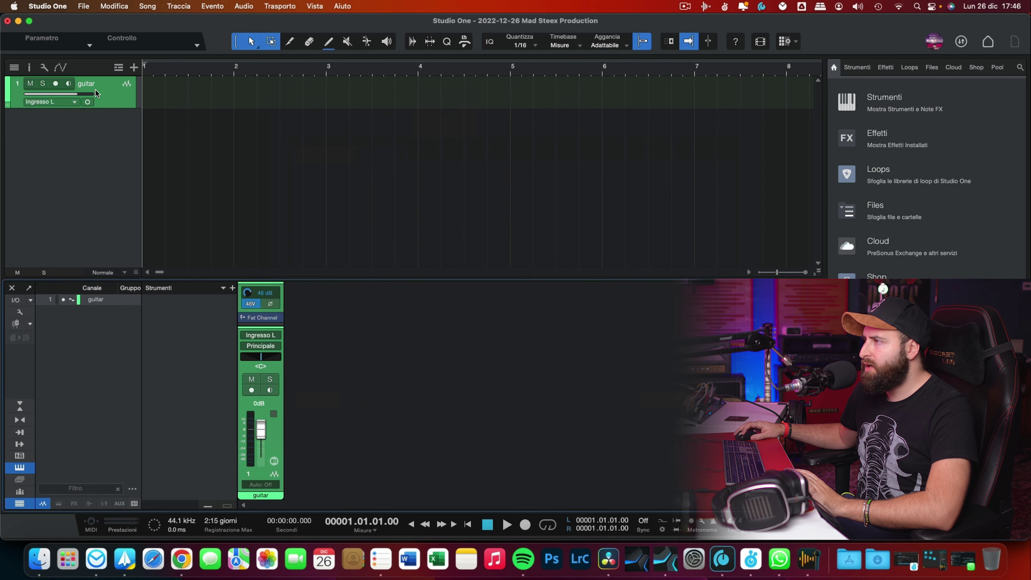
pyautogui.doubleClick(95, 90)
pyautogui.write('vocal')
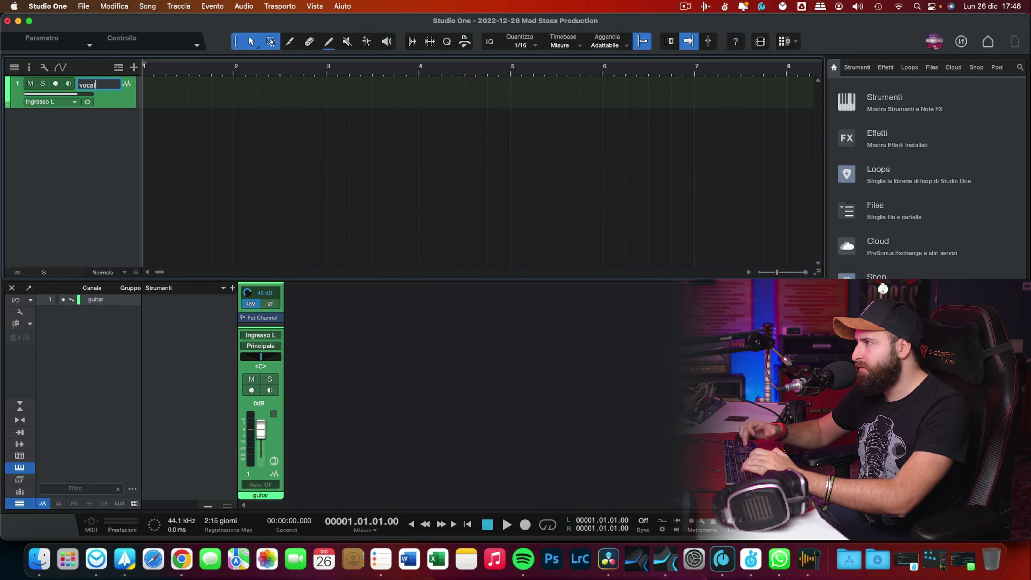
# Step: Set the vocal track's input to Mic/Inst 1 and arm it for recording
pyautogui.click(63, 102)
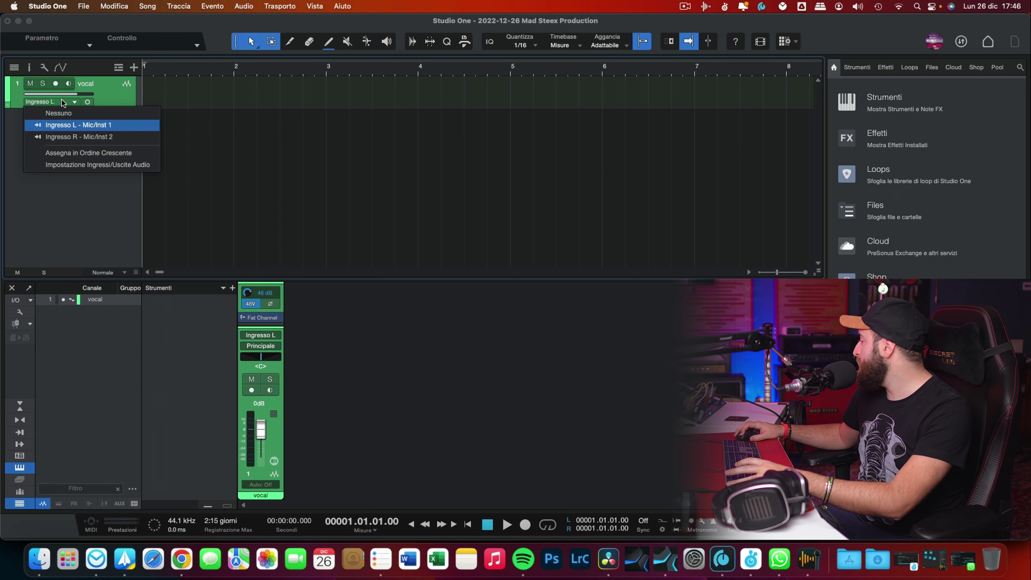
pyautogui.click(91, 126)
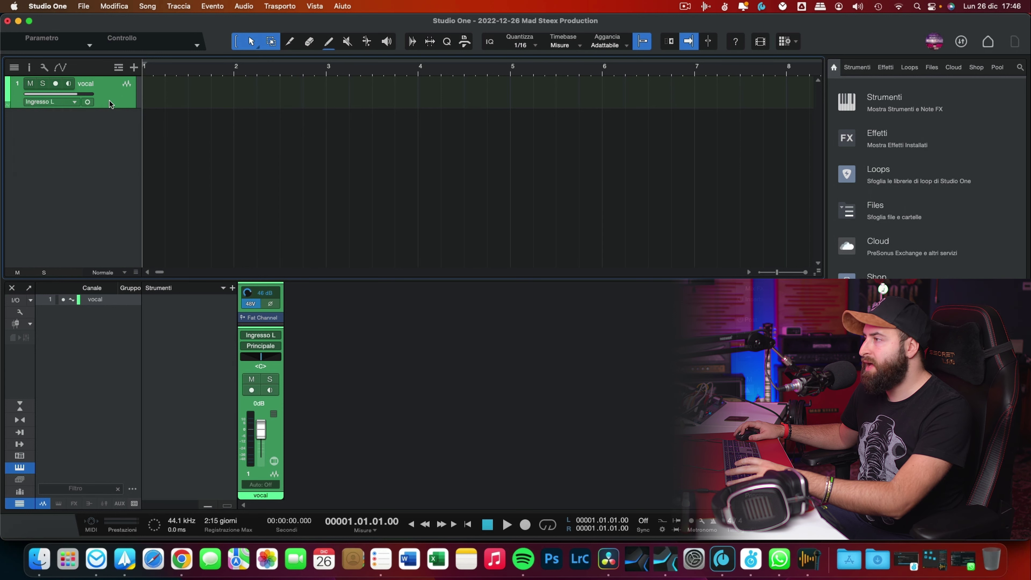
pyautogui.click(56, 83)
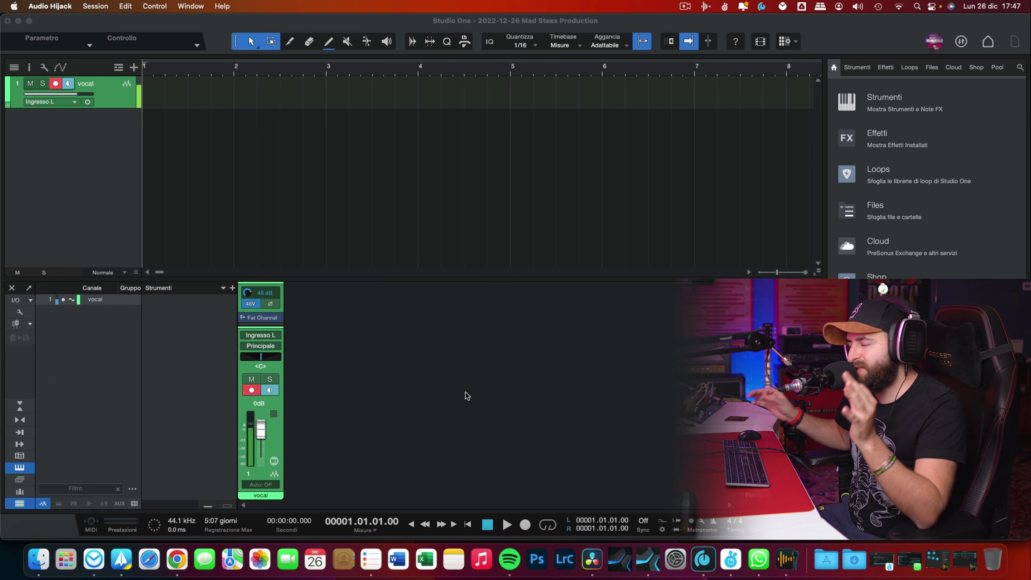
# Step: Reopen the audio device preferences from the mixer, set the block size to 32 samples, and close
pyautogui.click(402, 425)
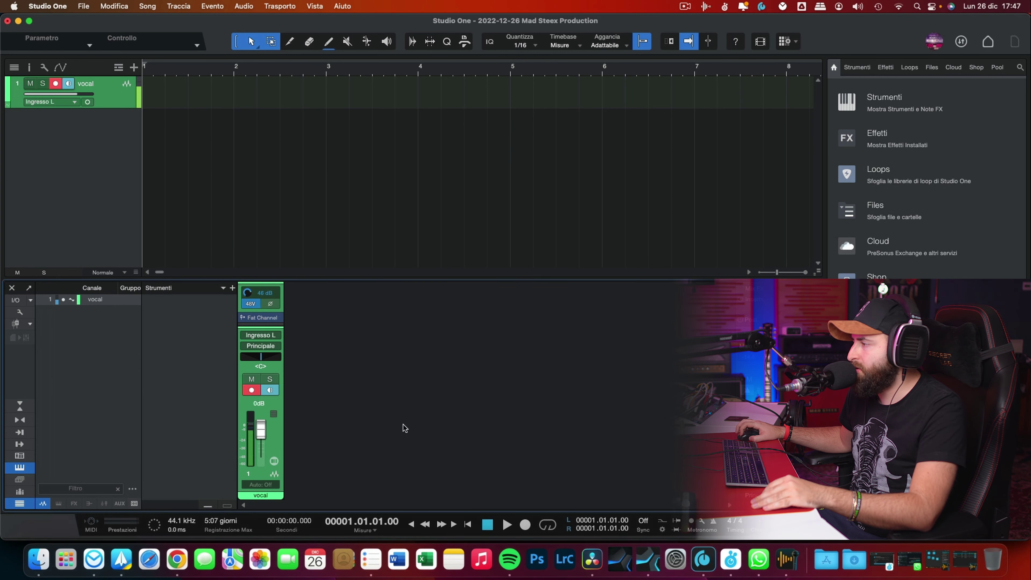
pyautogui.rightClick(402, 424)
pyautogui.click(450, 417)
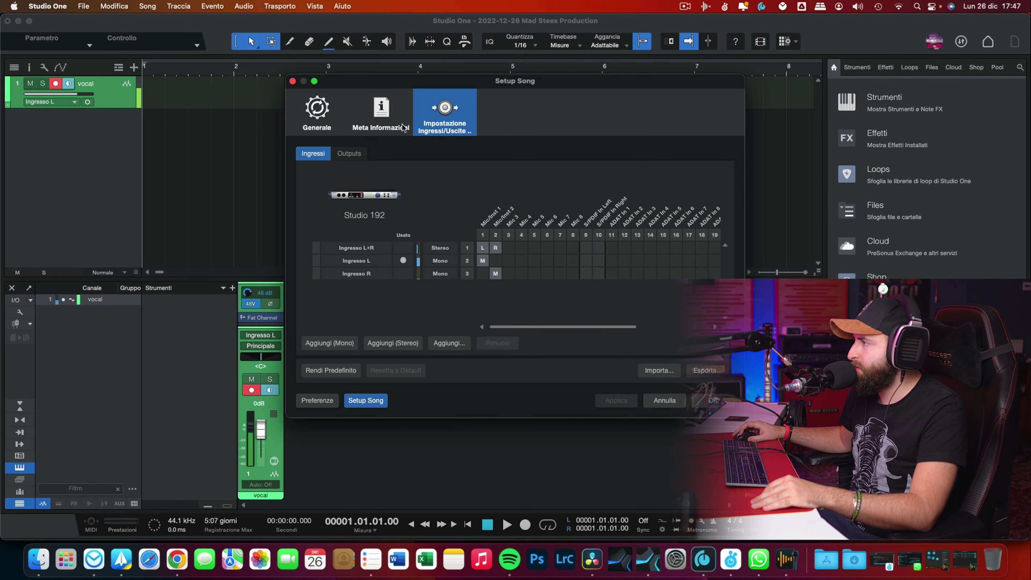
pyautogui.click(320, 120)
pyautogui.click(319, 401)
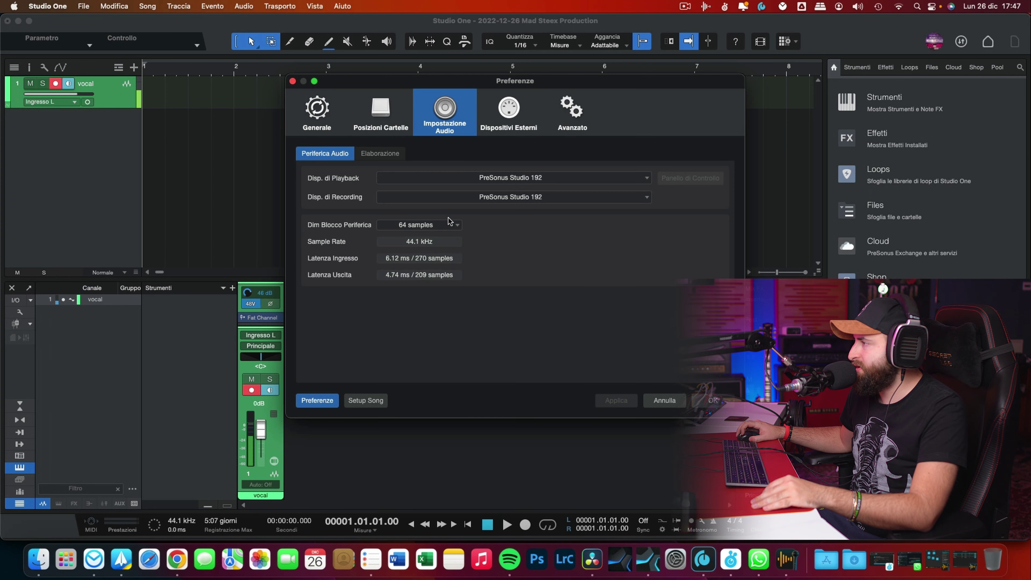
pyautogui.click(438, 226)
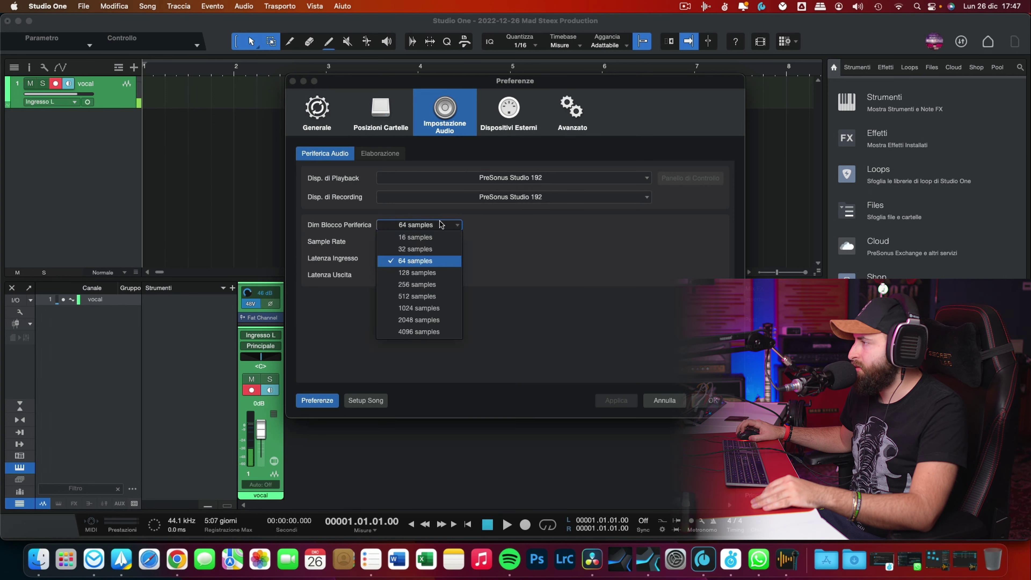
pyautogui.click(425, 249)
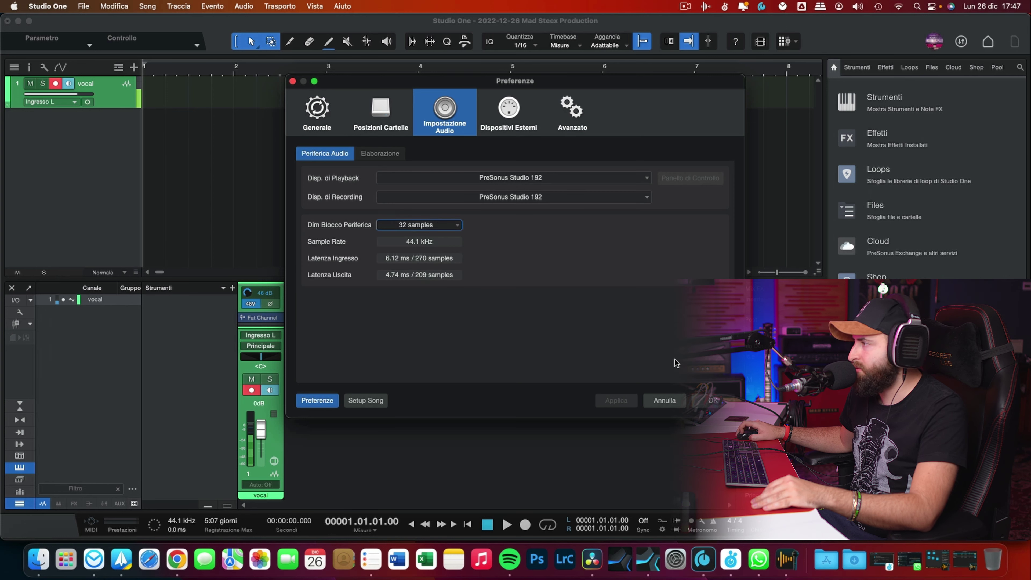
pyautogui.click(712, 401)
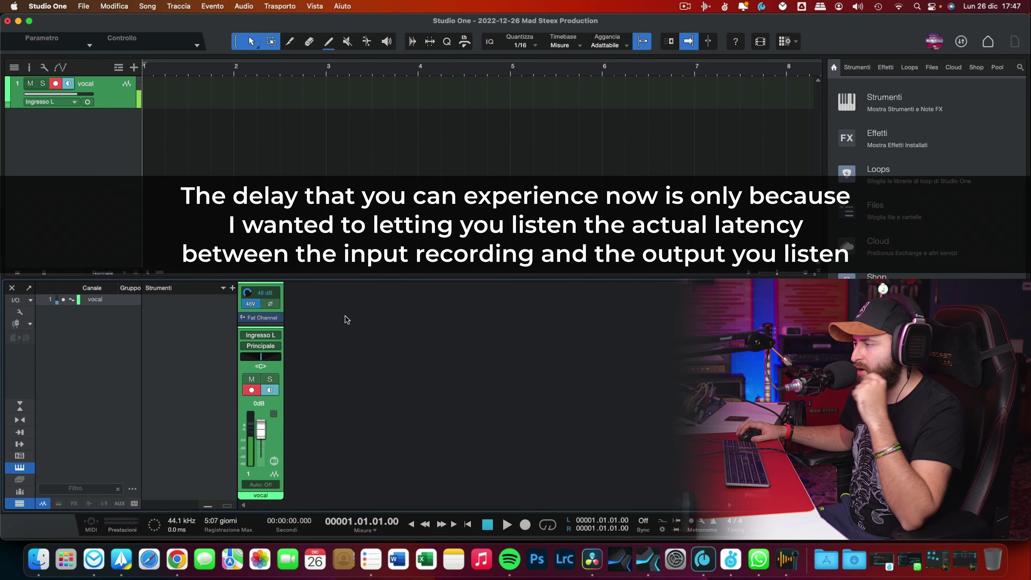
# Step: Reopen the audio device preferences and lower the block size to 16 samples
pyautogui.rightClick(343, 331)
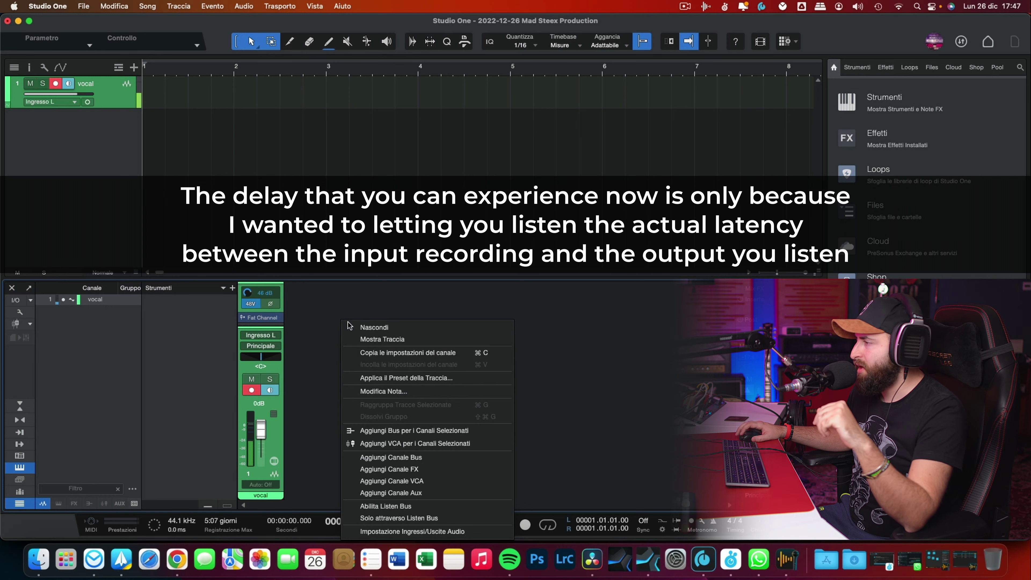
pyautogui.click(422, 533)
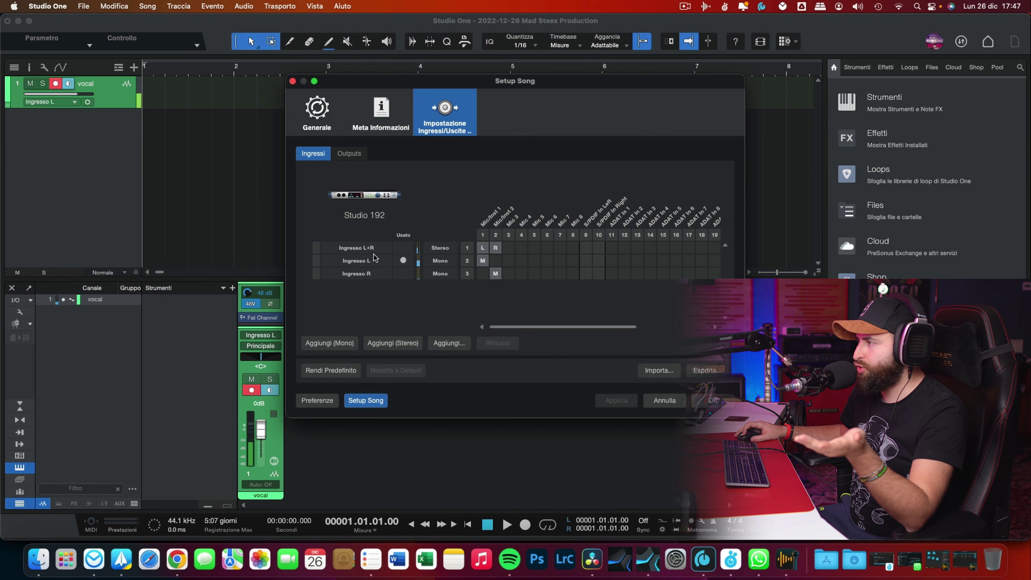
pyautogui.click(352, 155)
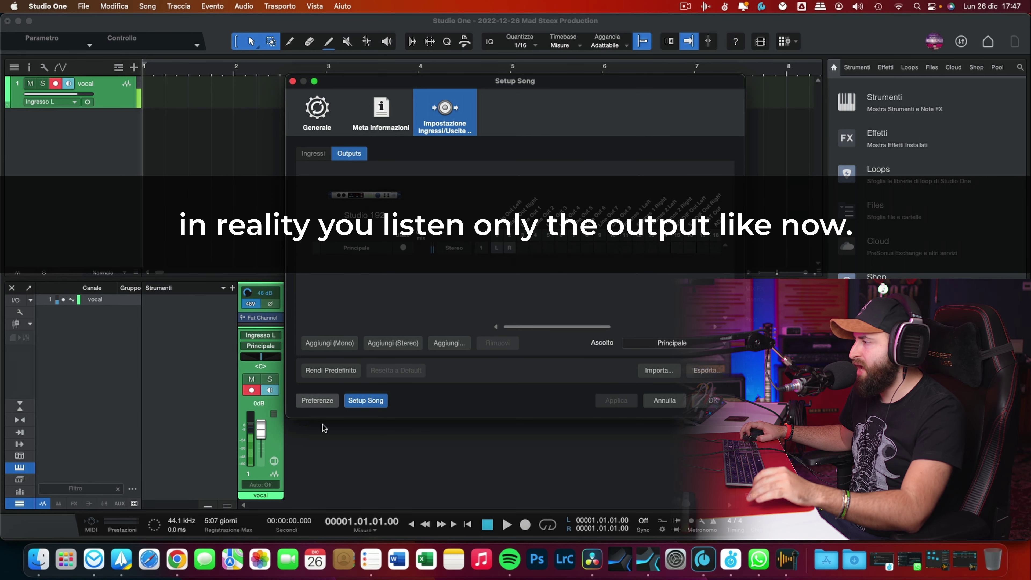
pyautogui.click(317, 400)
pyautogui.click(422, 225)
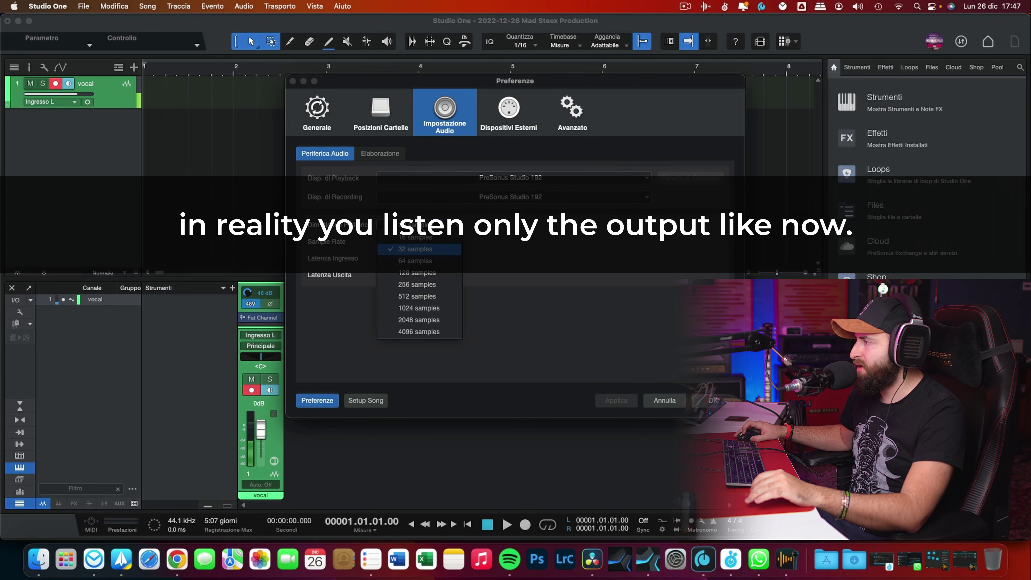
pyautogui.click(418, 222)
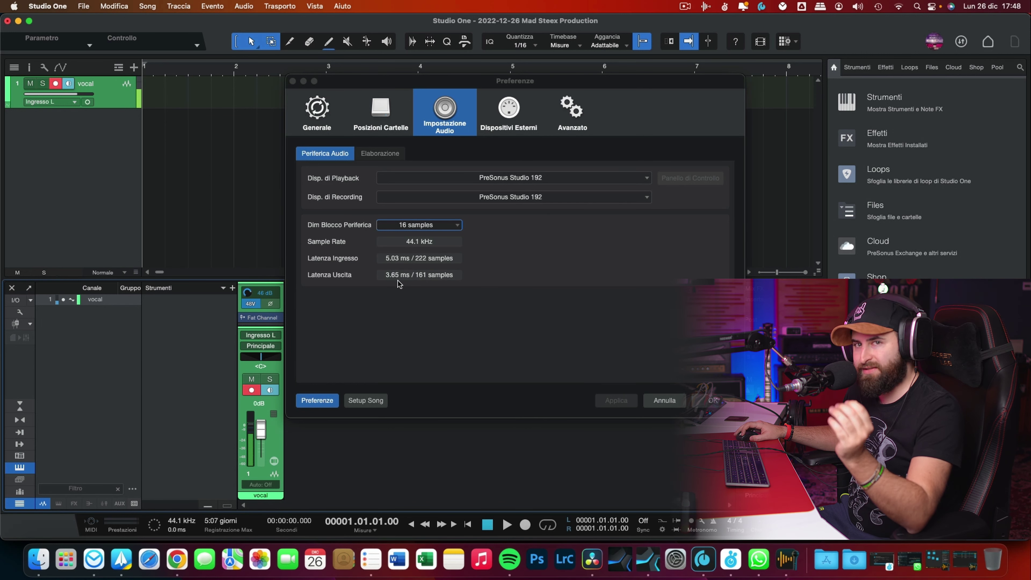
# Step: Confirm the Preferences dialog with OK, keeping the 16-sample block size
pyautogui.click(713, 401)
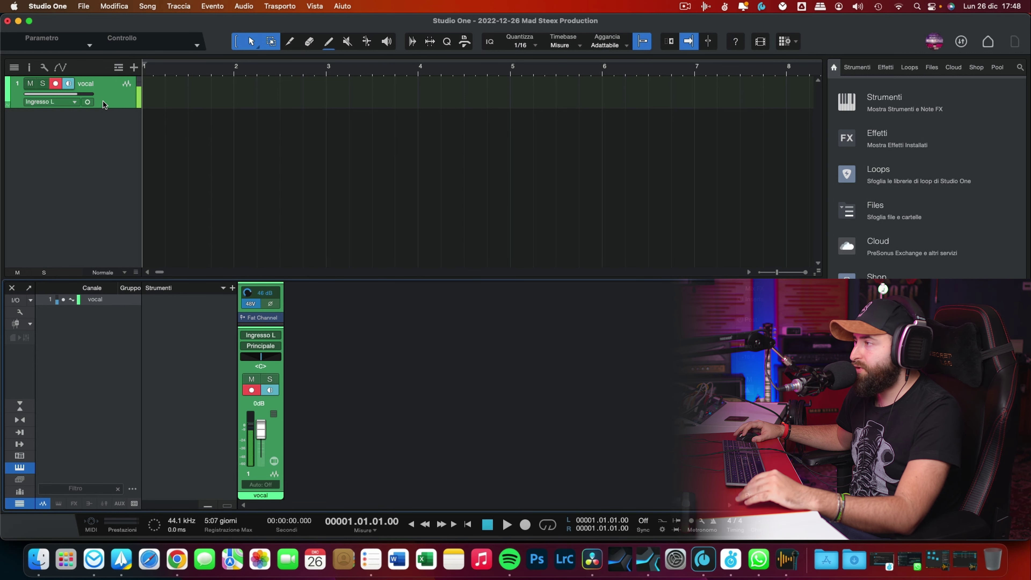
# Step: Reopen the audio device preferences and set the block size to 2048 samples, about 50 ms latency
pyautogui.rightClick(471, 447)
pyautogui.click(517, 401)
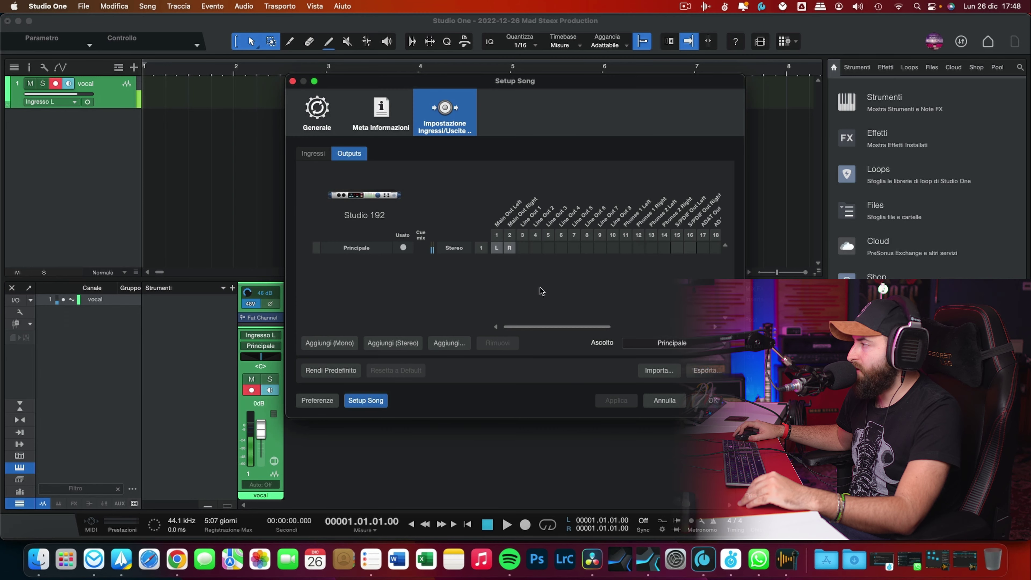
pyautogui.click(317, 400)
pyautogui.click(419, 225)
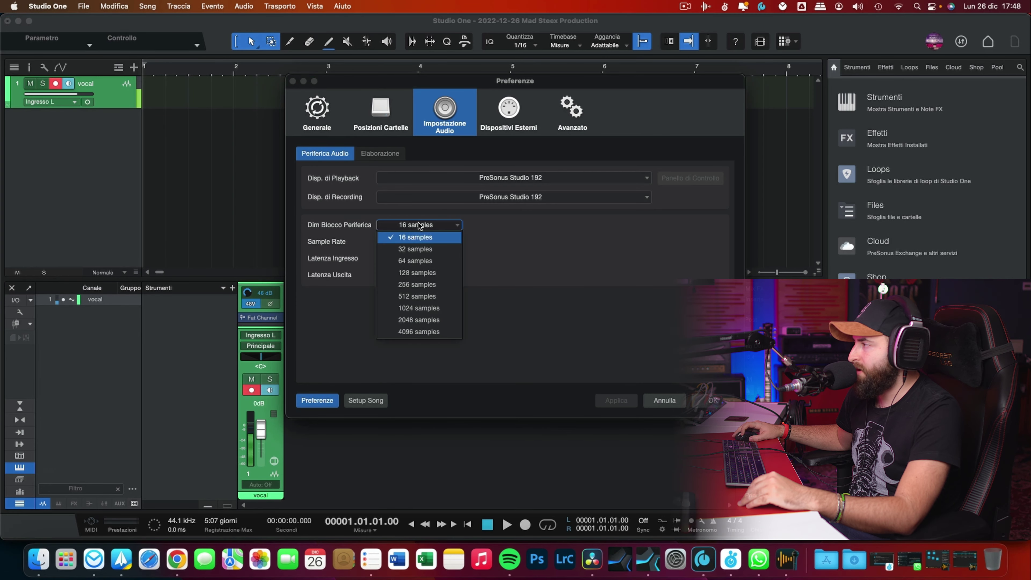
pyautogui.click(417, 321)
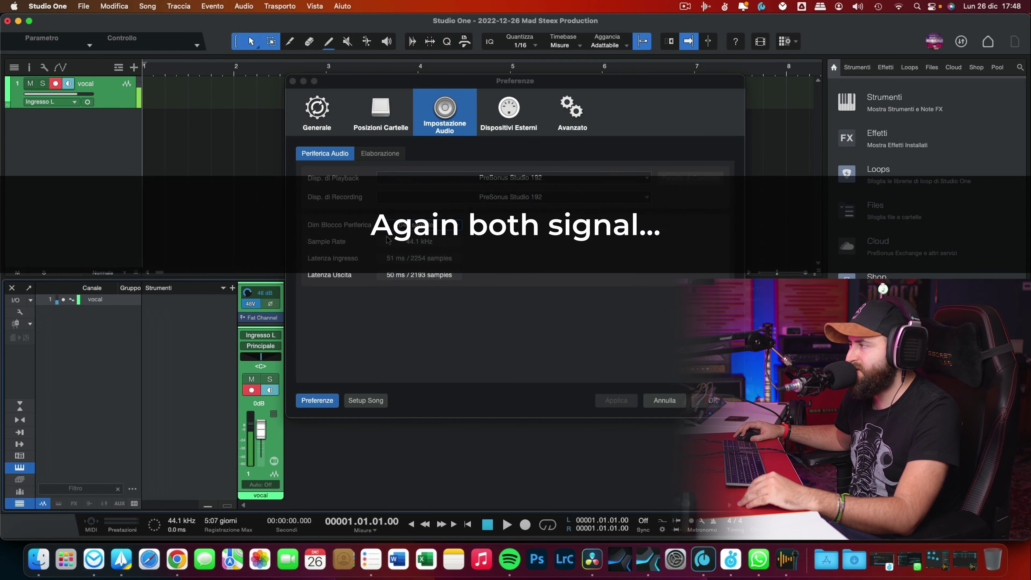